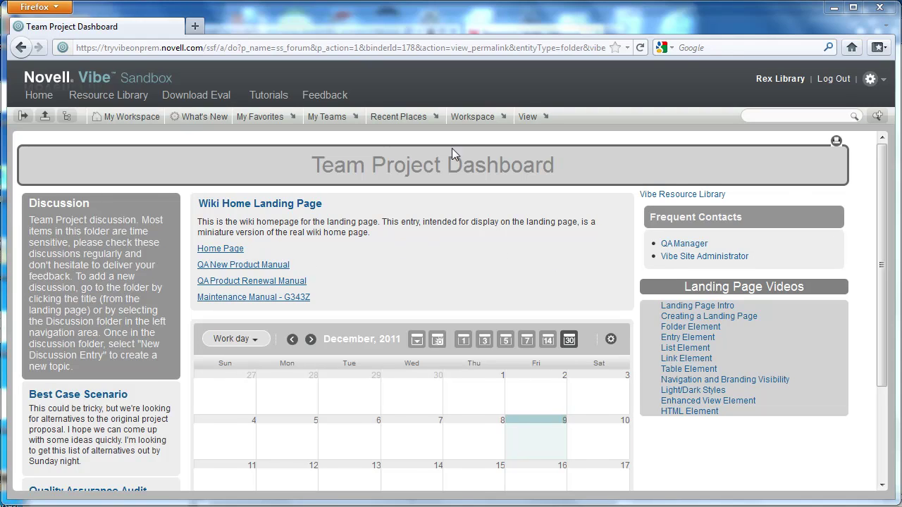
Set the layout table's Column 1 width to 100 px and Column 2 to 60%
click(472, 118)
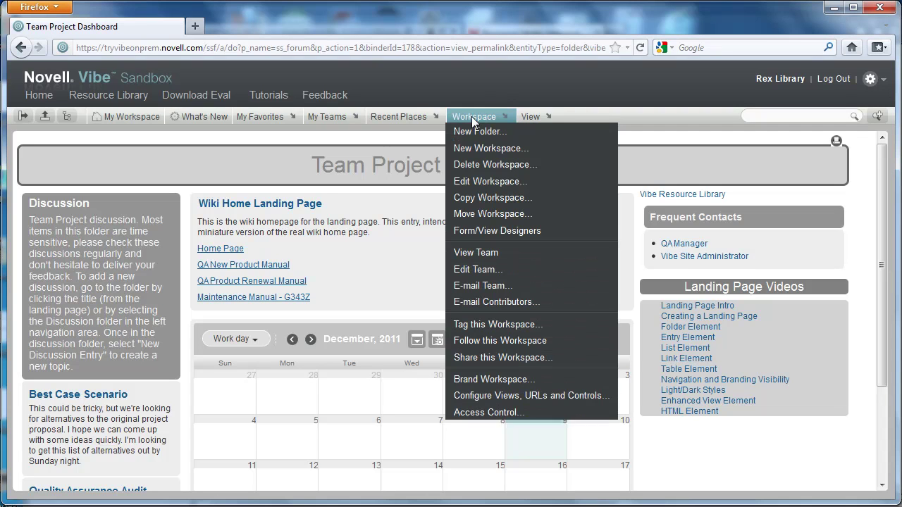
click(478, 184)
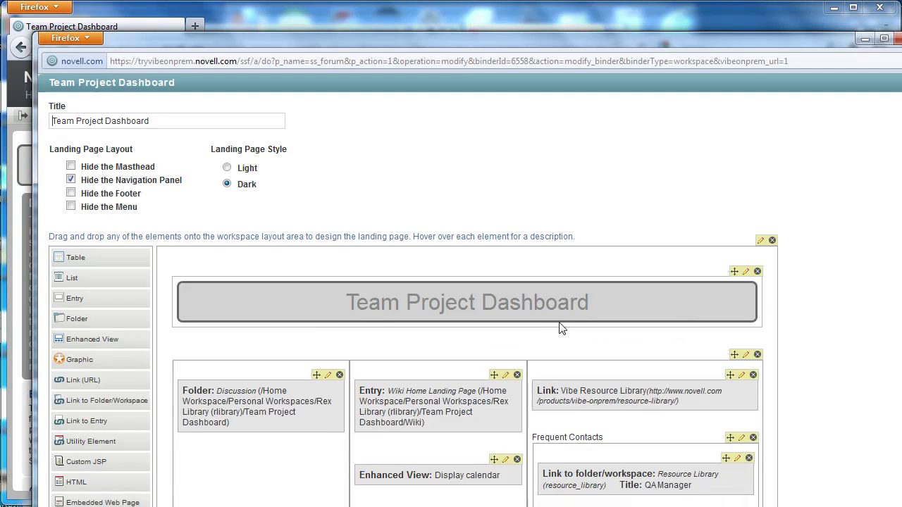
scroll(630, 348, down, 2)
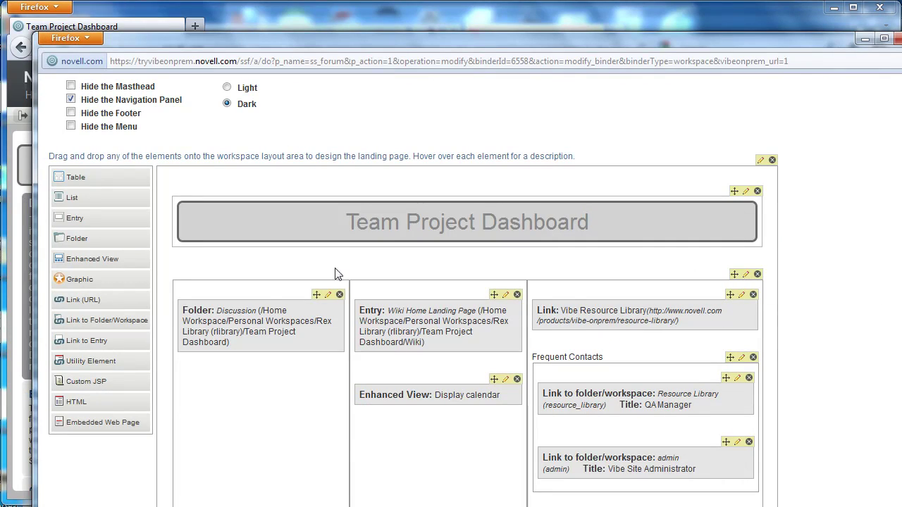
click(746, 274)
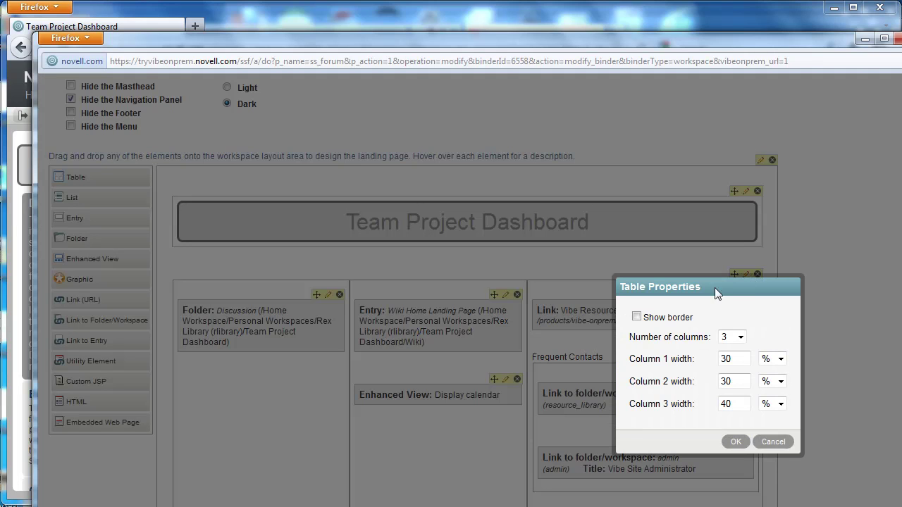
click(780, 358)
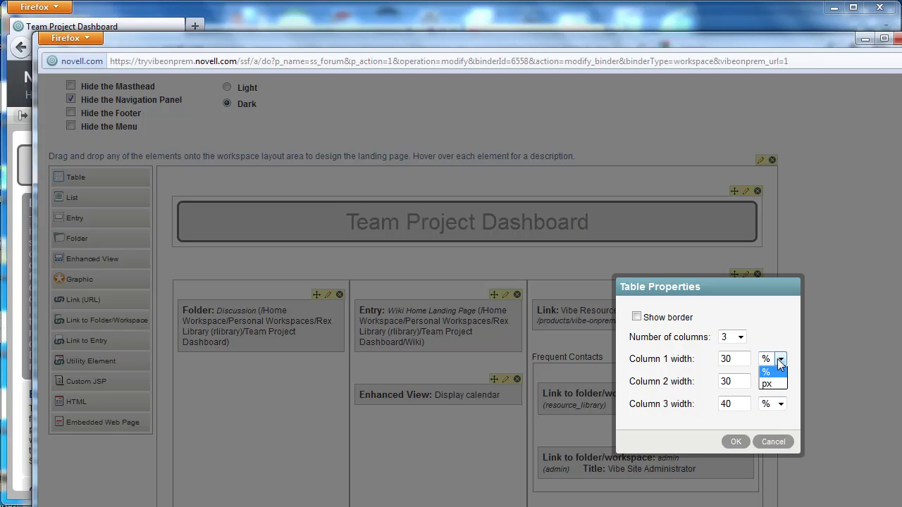
click(766, 384)
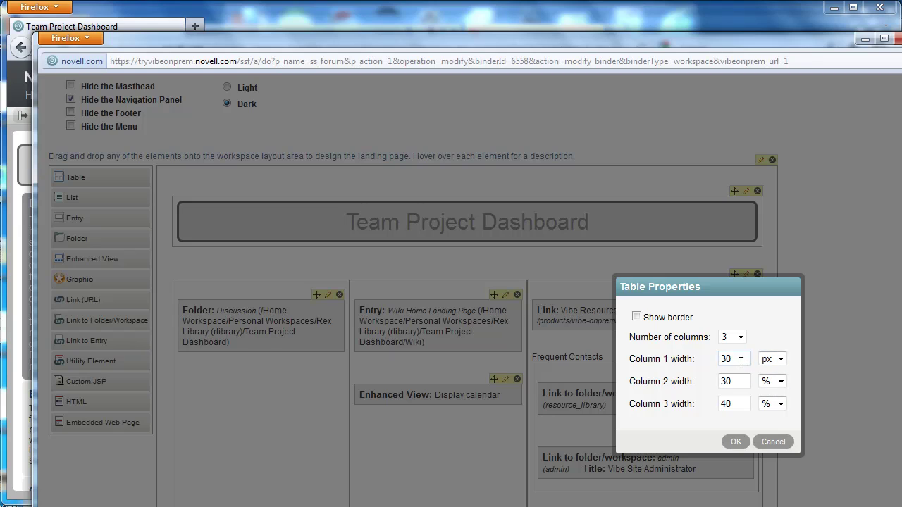
drag(740, 363, 708, 360)
text(100)
drag(741, 381, 718, 384)
text(60)
click(736, 441)
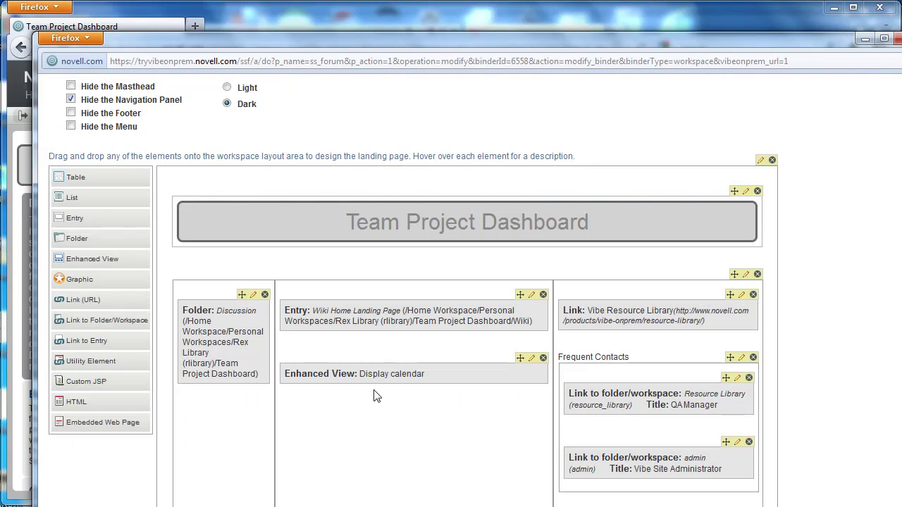
Save the Team Project Dashboard column changes, then reopen its Edit Workspace form
scroll(580, 417, down, 8)
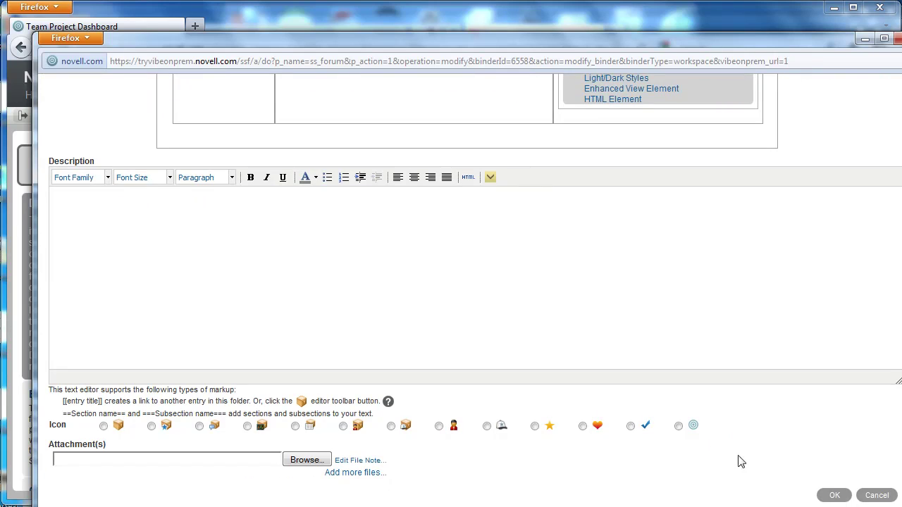
click(831, 494)
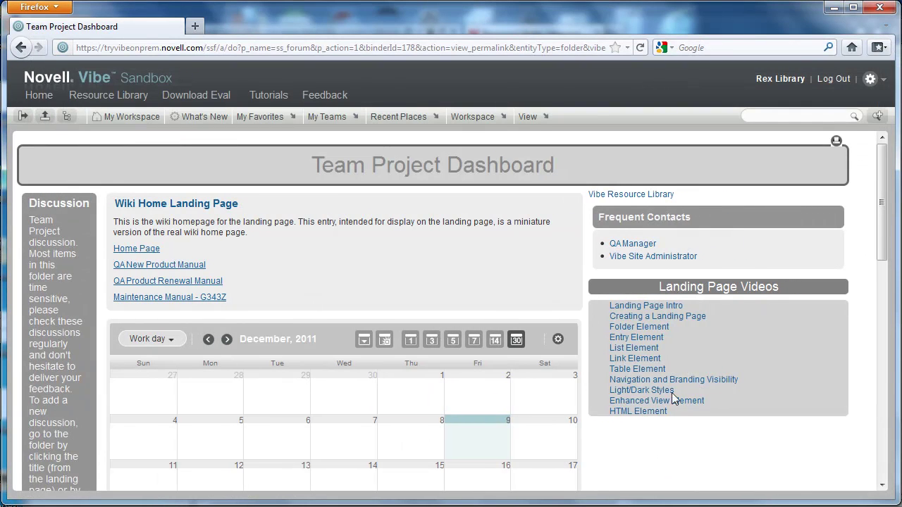
click(493, 117)
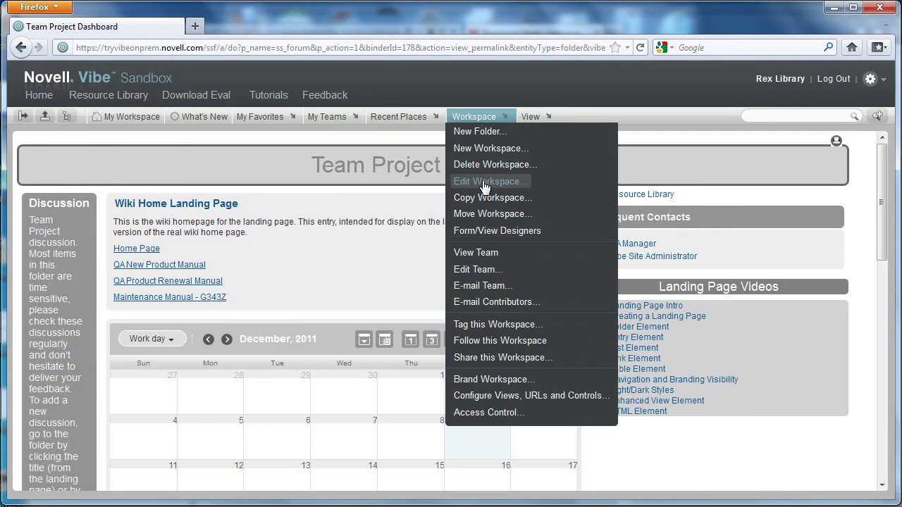
click(484, 185)
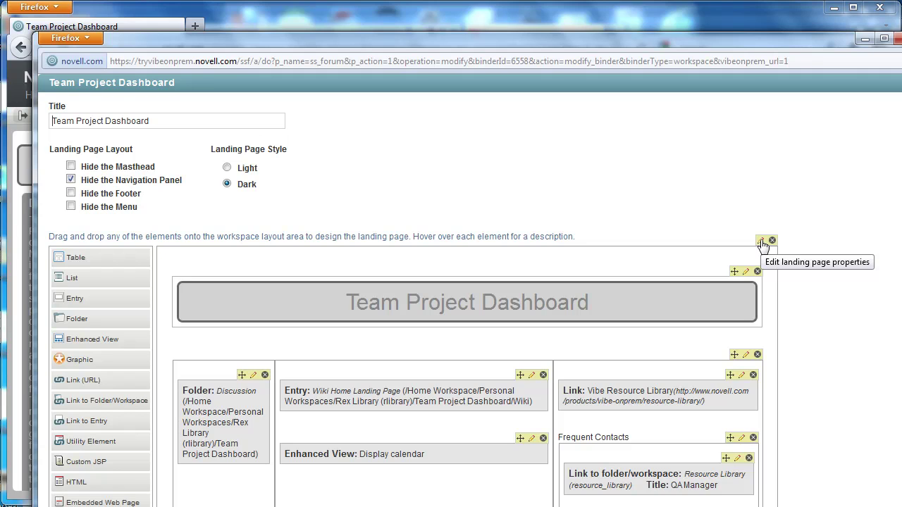
Set the landing page Background Color to darkred and save the workspace
click(760, 240)
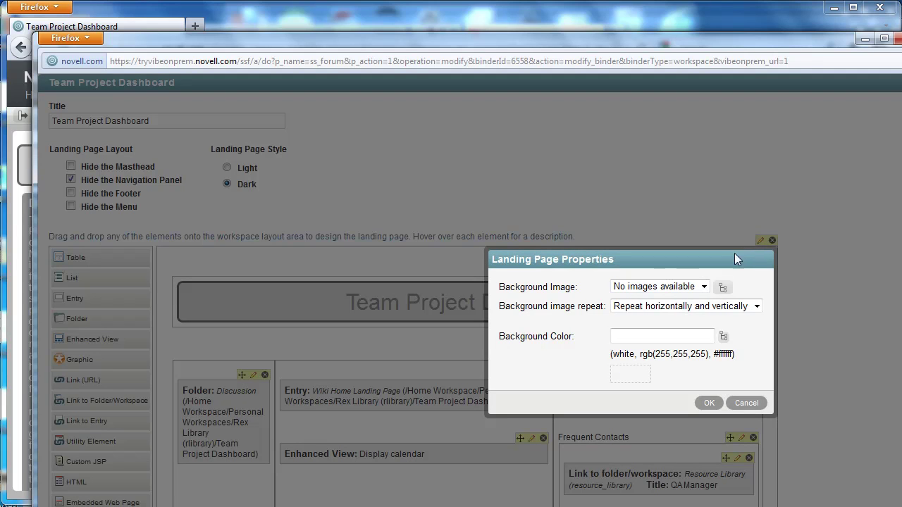
click(722, 288)
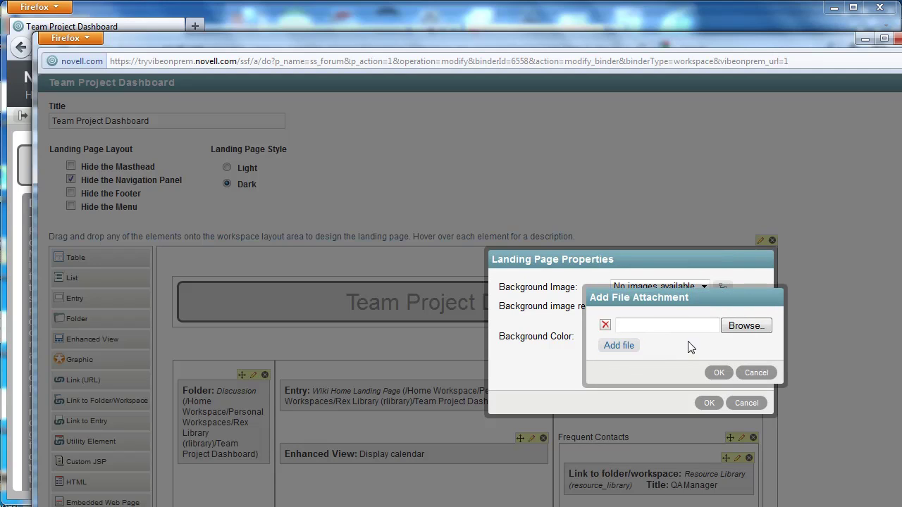
click(758, 374)
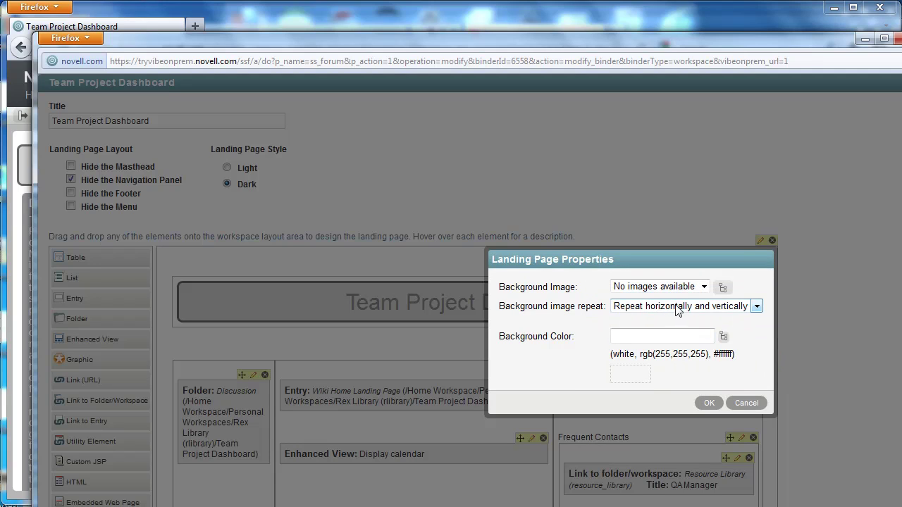
click(649, 335)
text(darkred)
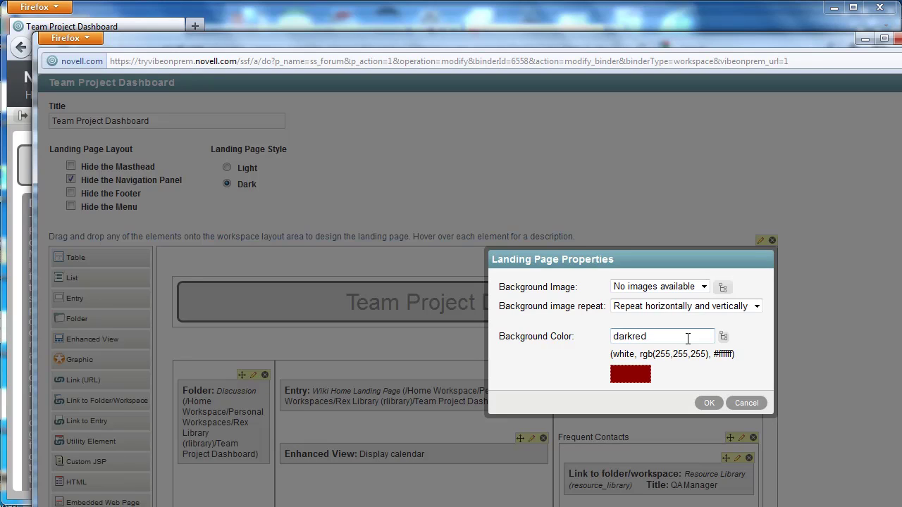
click(706, 404)
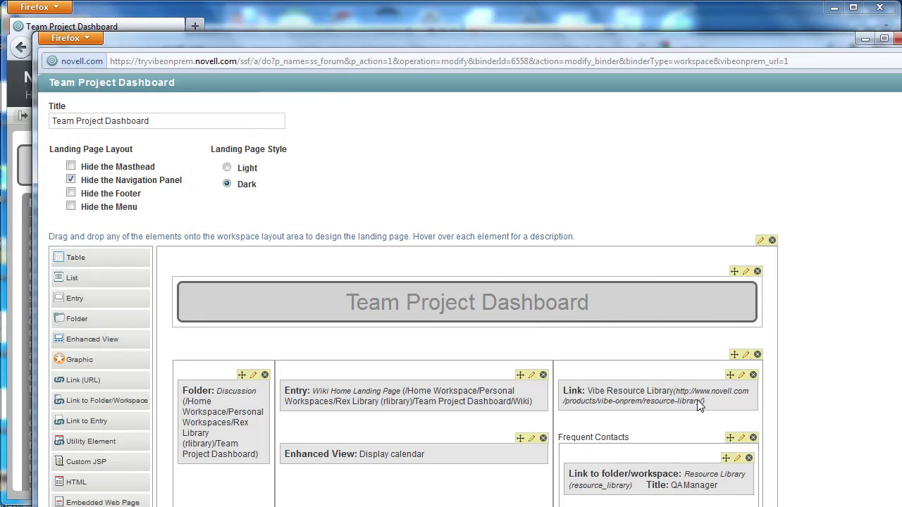
scroll(704, 438, down, 15)
click(827, 492)
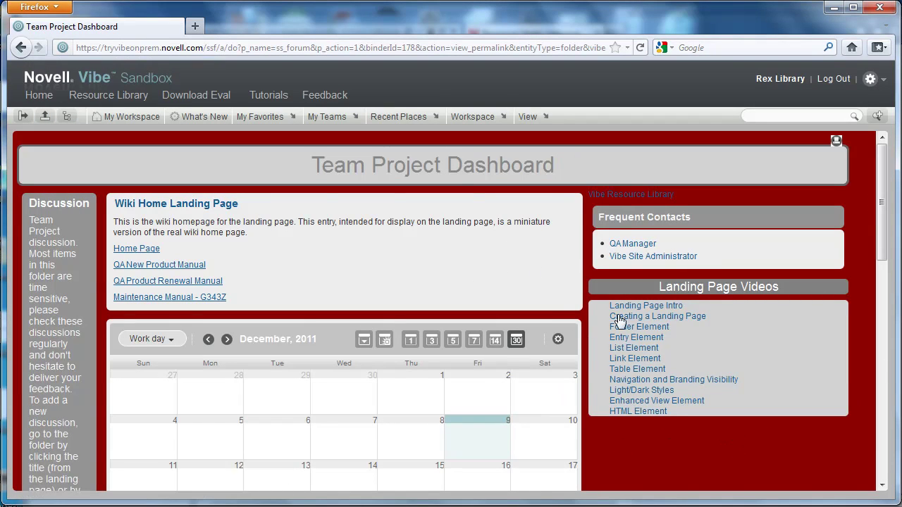
Reset the layout table's column widths to 30%, 30% and 40%
click(459, 124)
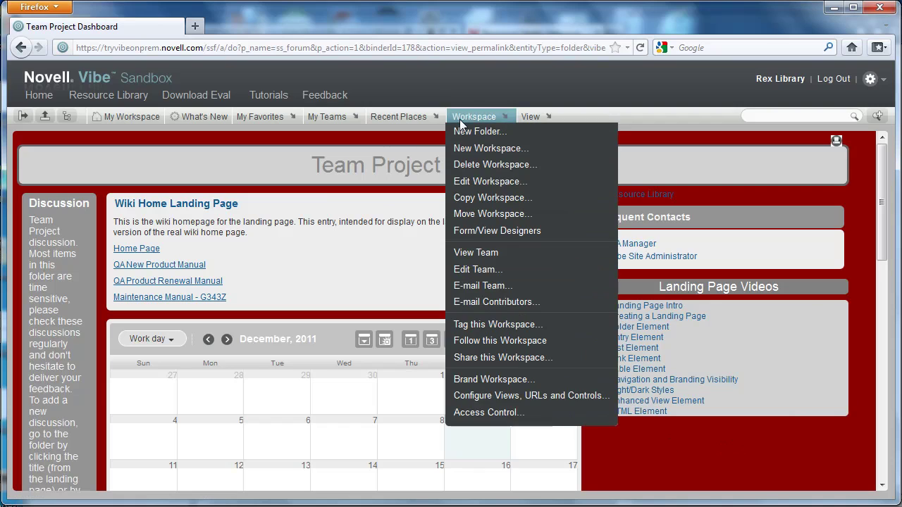
click(490, 182)
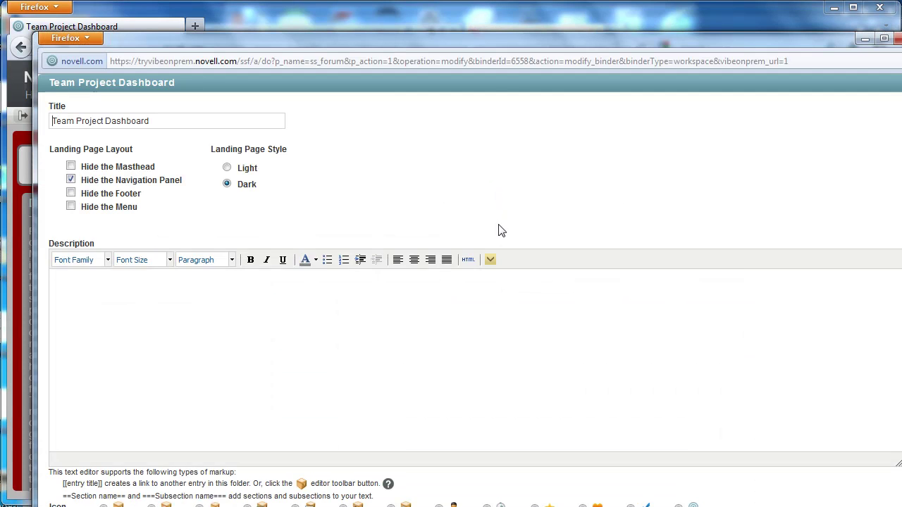
click(745, 355)
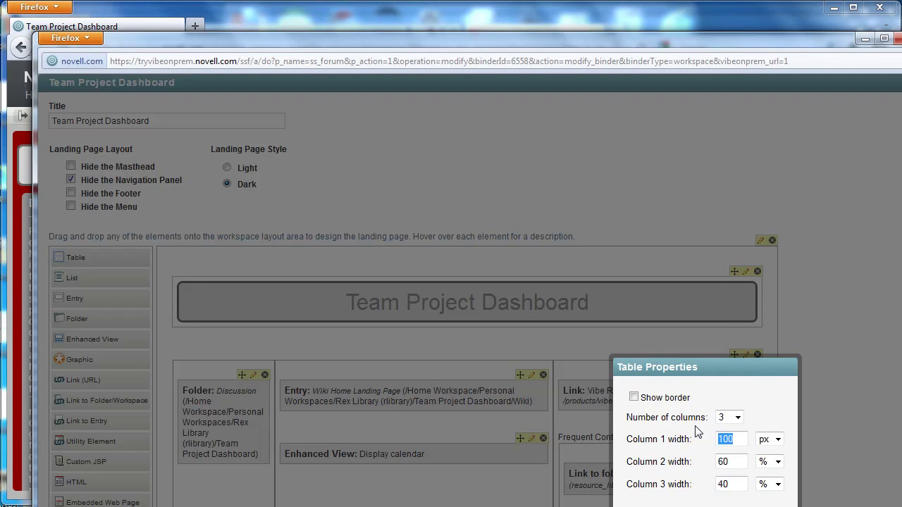
text(30)
key(Tab)
key(Tab)
text(30)
key(Tab)
key(Tab)
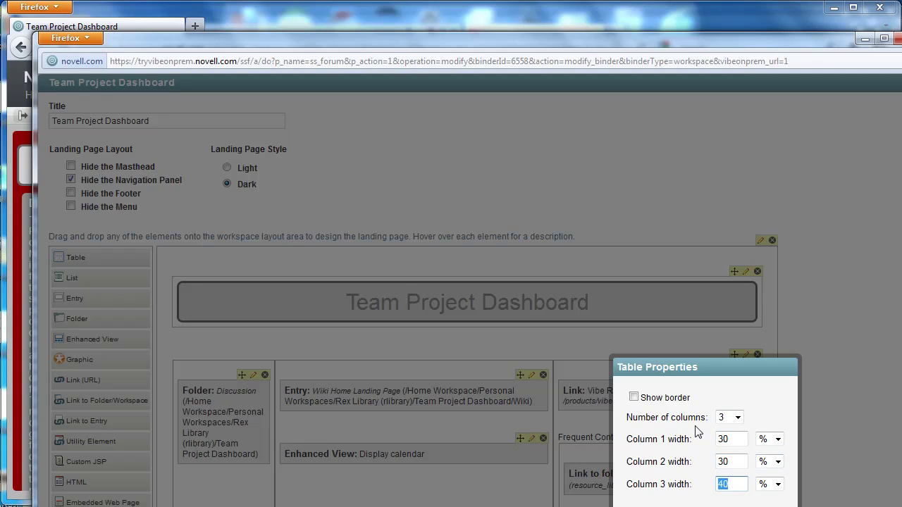
scroll(698, 431, down, 3)
click(732, 360)
Clear the darkred Background Color from the landing page properties and save the workspace
scroll(714, 303, up, 3)
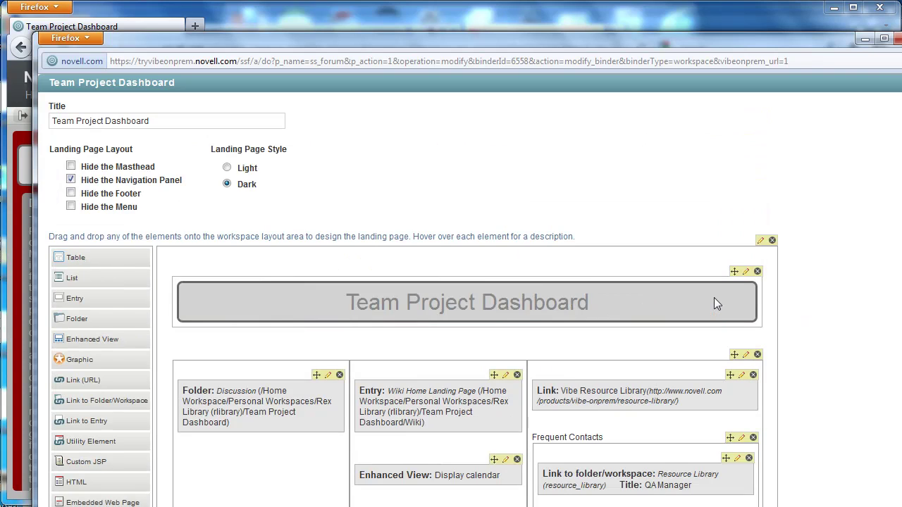
click(759, 240)
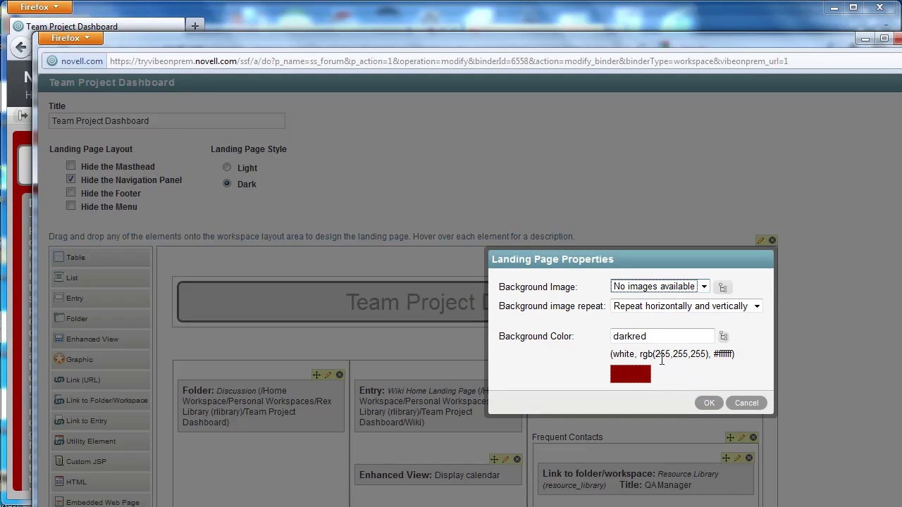
double_click(626, 334)
key(BackSpace)
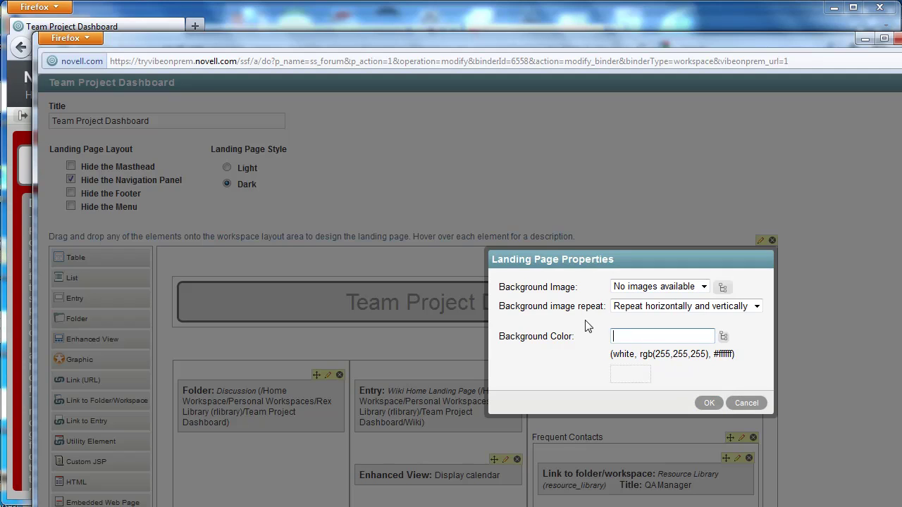
click(709, 403)
scroll(718, 412, down, 10)
click(832, 500)
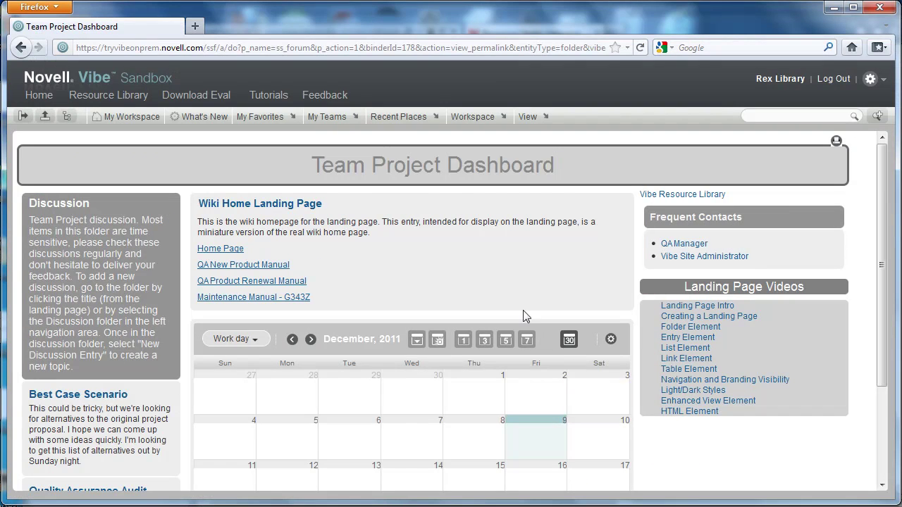
Enable 'Hide the Menu' in the dashboard's Edit Workspace form and save
click(476, 117)
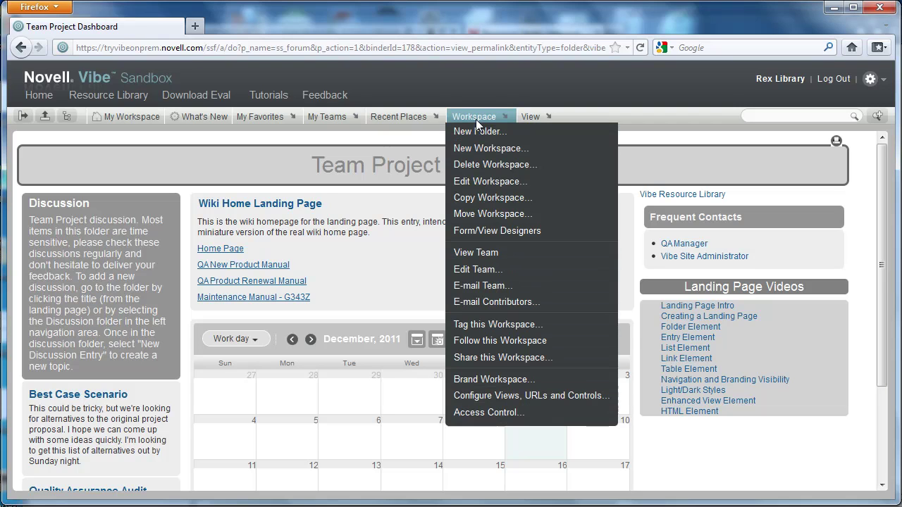
click(482, 181)
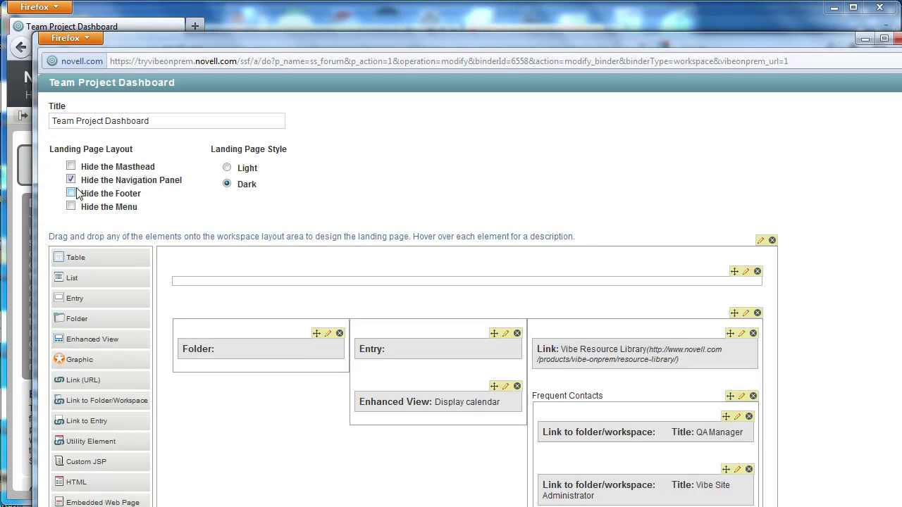
click(71, 207)
scroll(870, 395, down, 15)
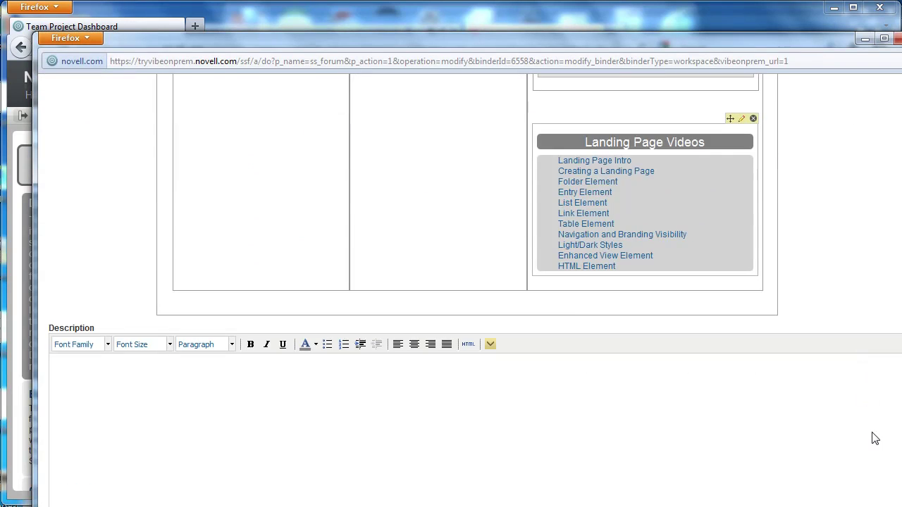
click(834, 496)
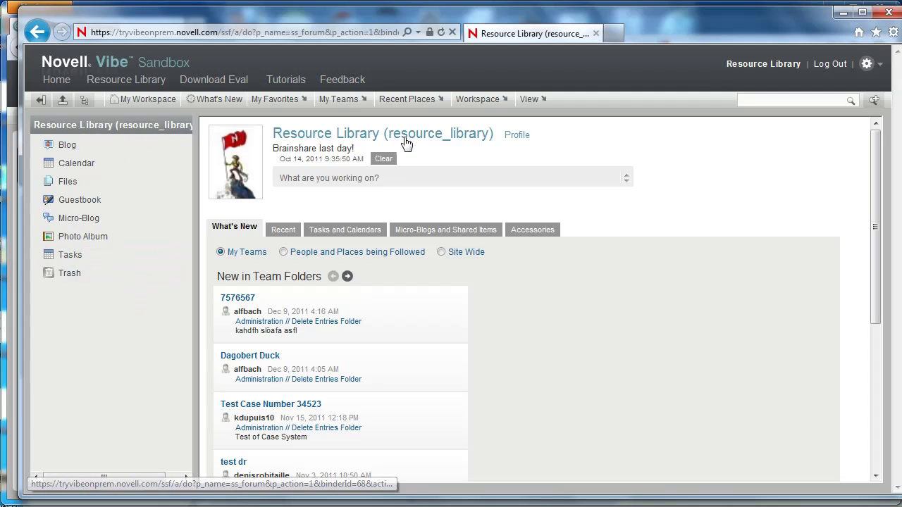
Return to the personal workspace via Recent Places and open Team Project Dashboard from the sidebar
click(483, 104)
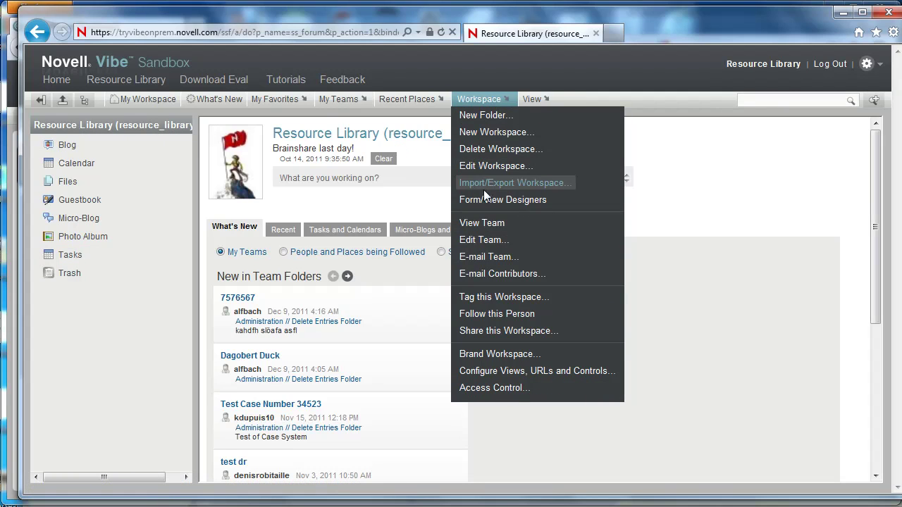
click(397, 97)
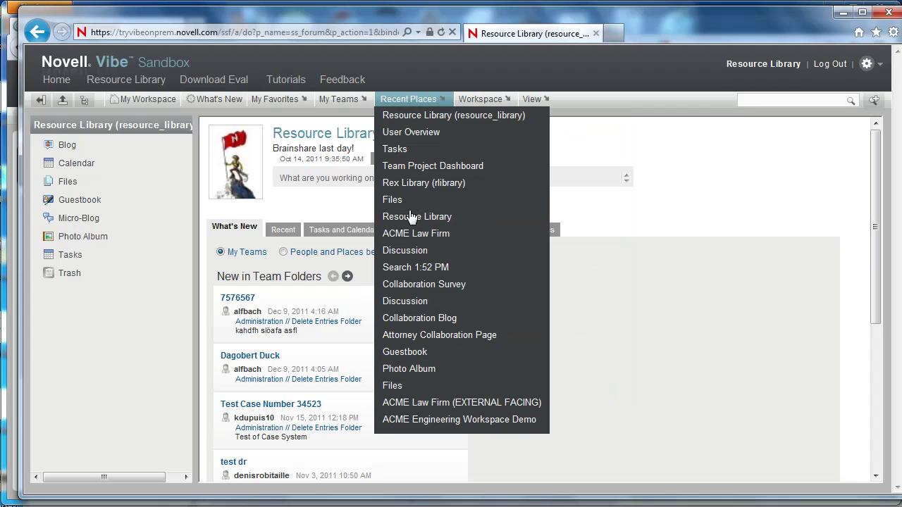
click(408, 184)
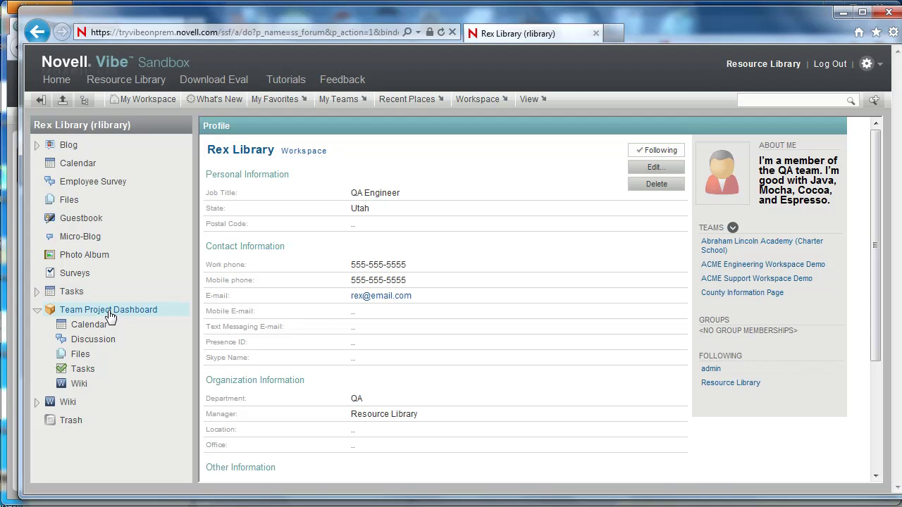
click(109, 317)
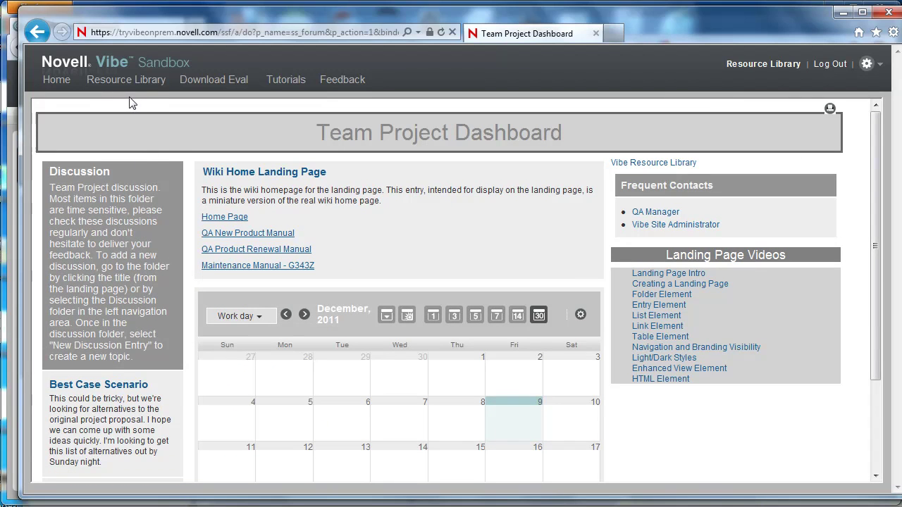